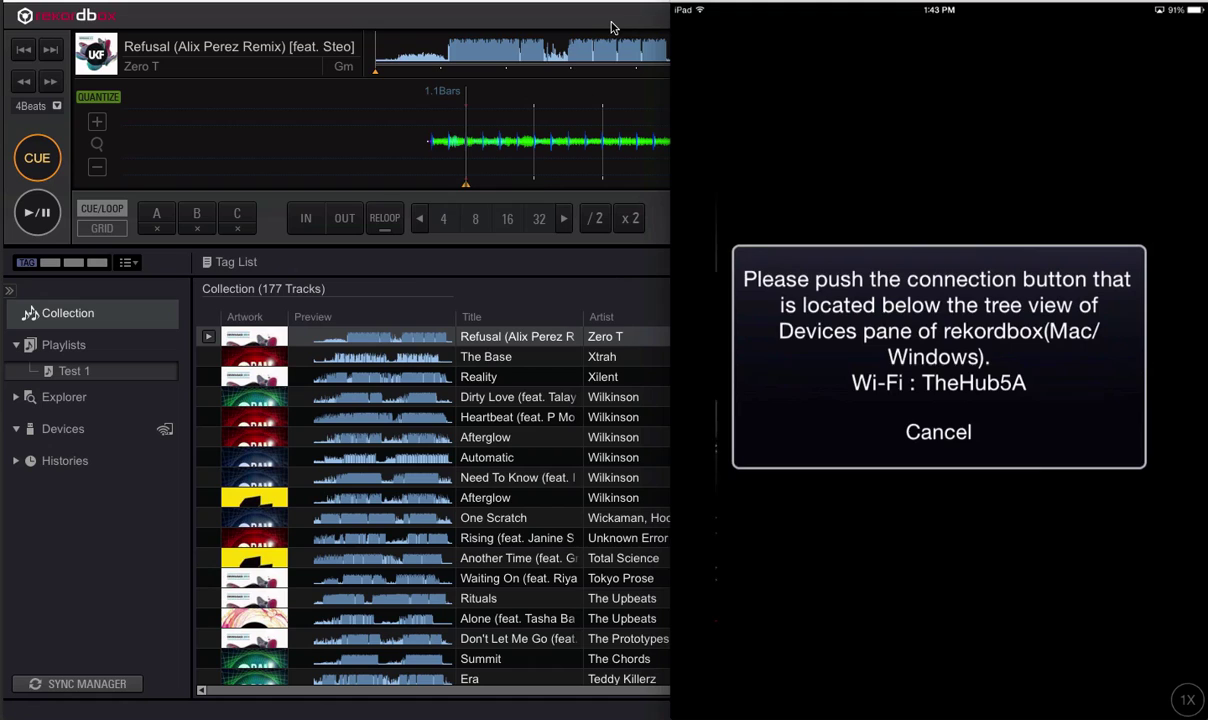
# Step: Connect the iPad running rekordbox mobile over Wi-Fi so it appears under Devices
pyautogui.click(578, 27)
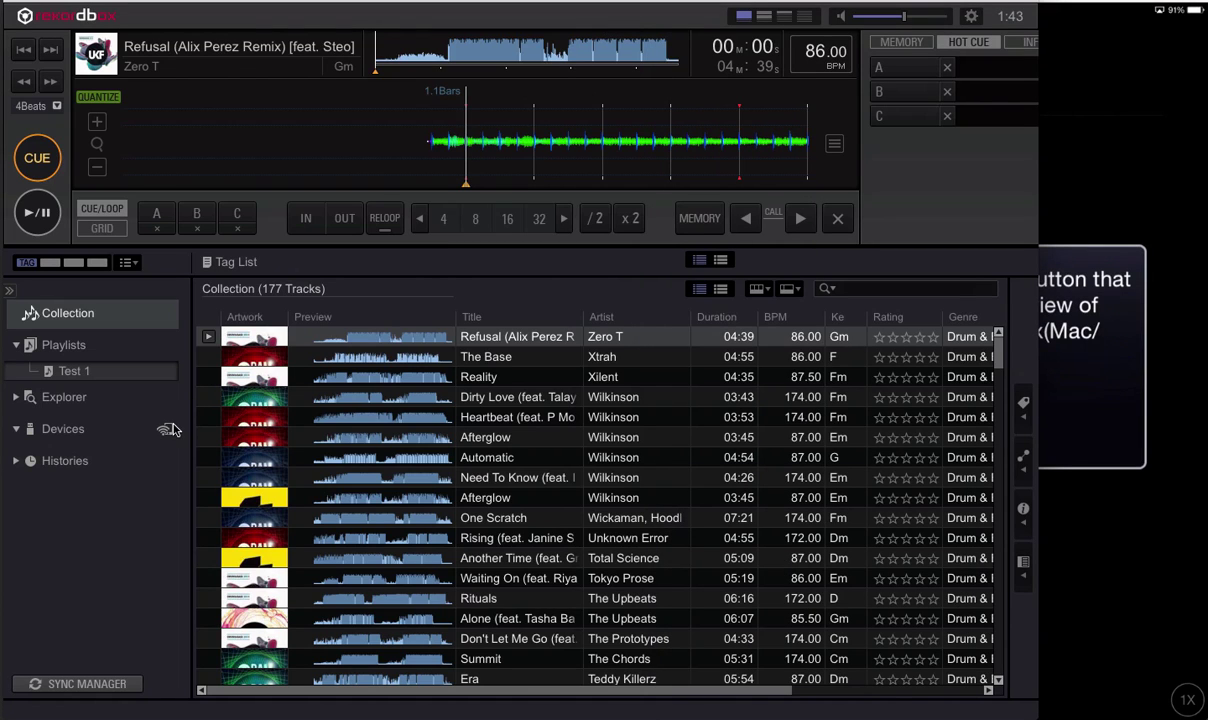
pyautogui.click(165, 431)
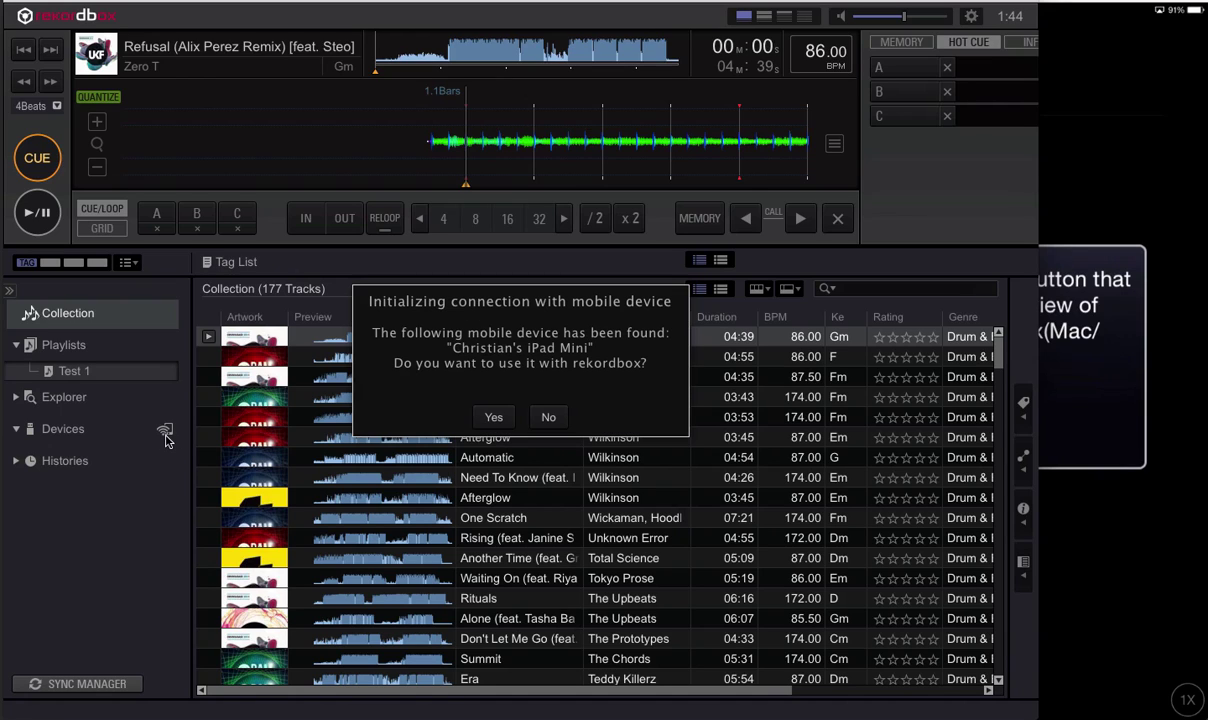
pyautogui.click(495, 417)
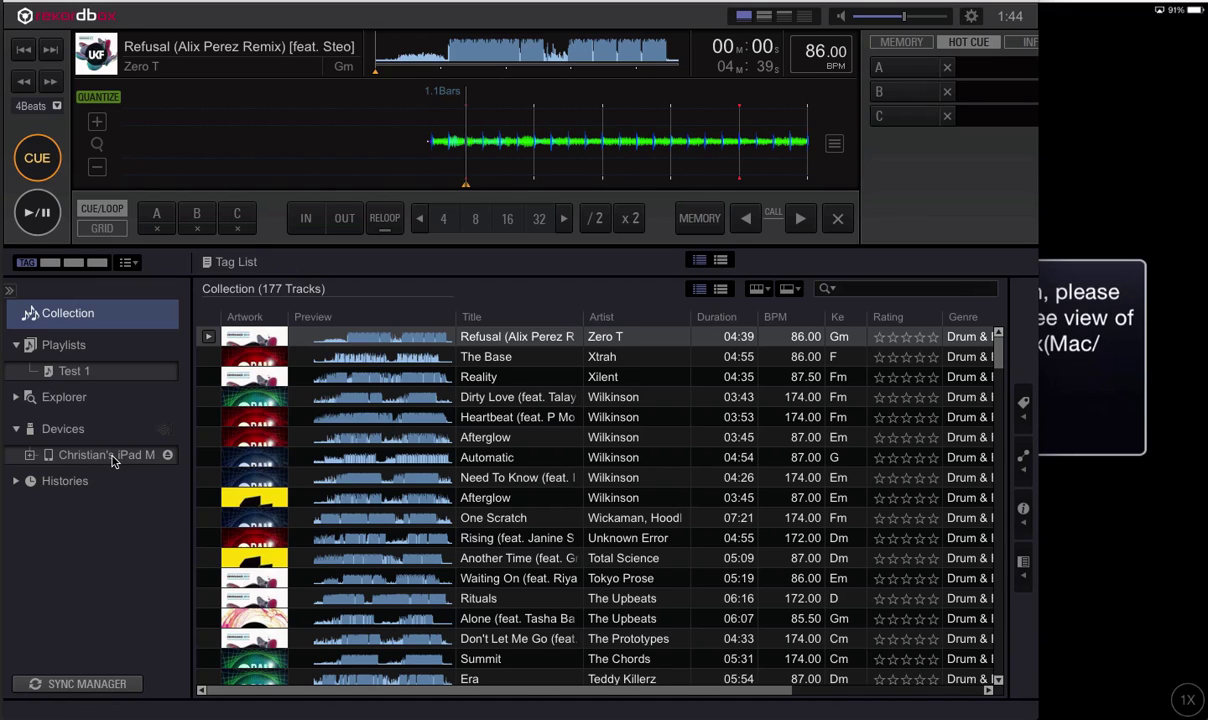
# Step: Open the Test 1 playlist and load Plastic Dreams (David Morales Club Mix) onto the deck
pyautogui.click(85, 373)
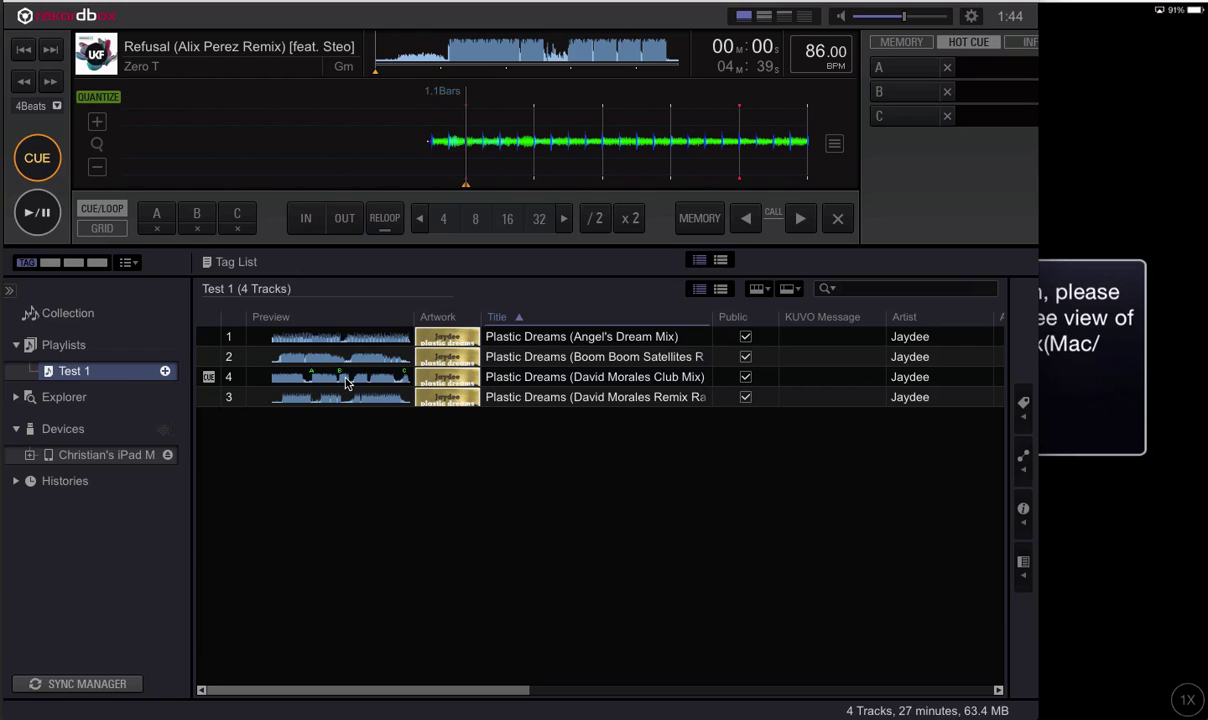
pyautogui.doubleClick(491, 381)
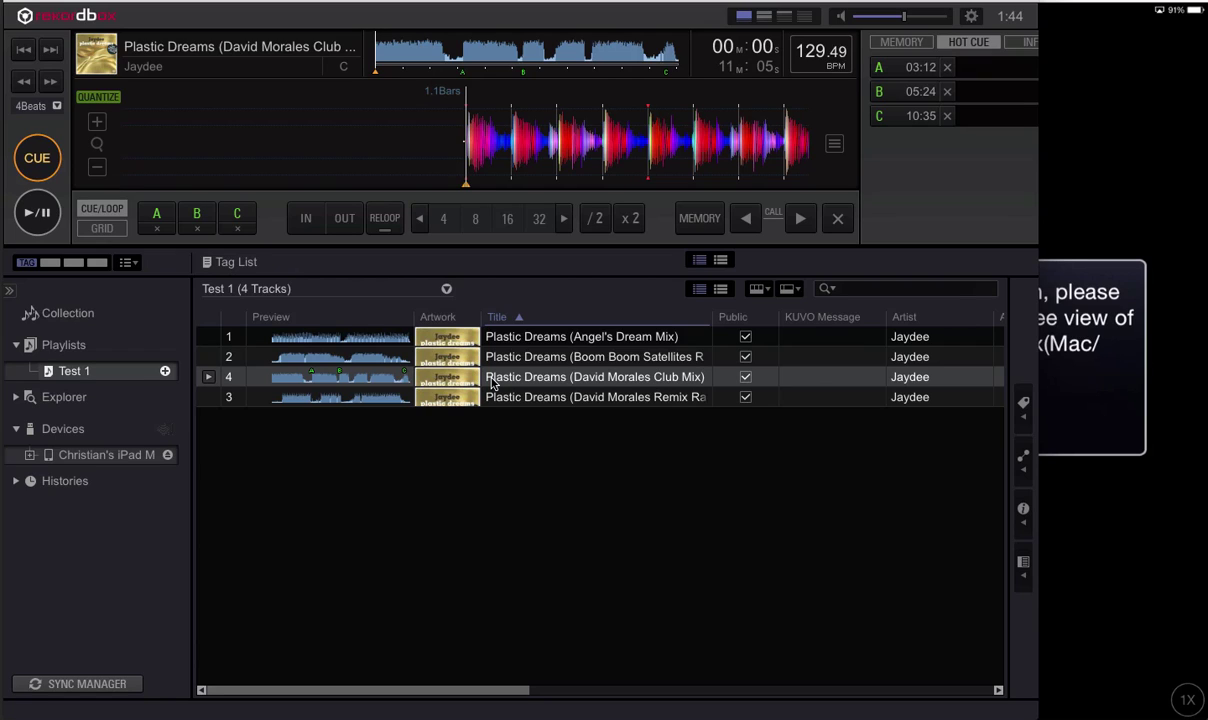
# Step: Export the Test 1 playlist to the connected iPad
pyautogui.rightClick(93, 375)
pyautogui.moveTo(178, 180)
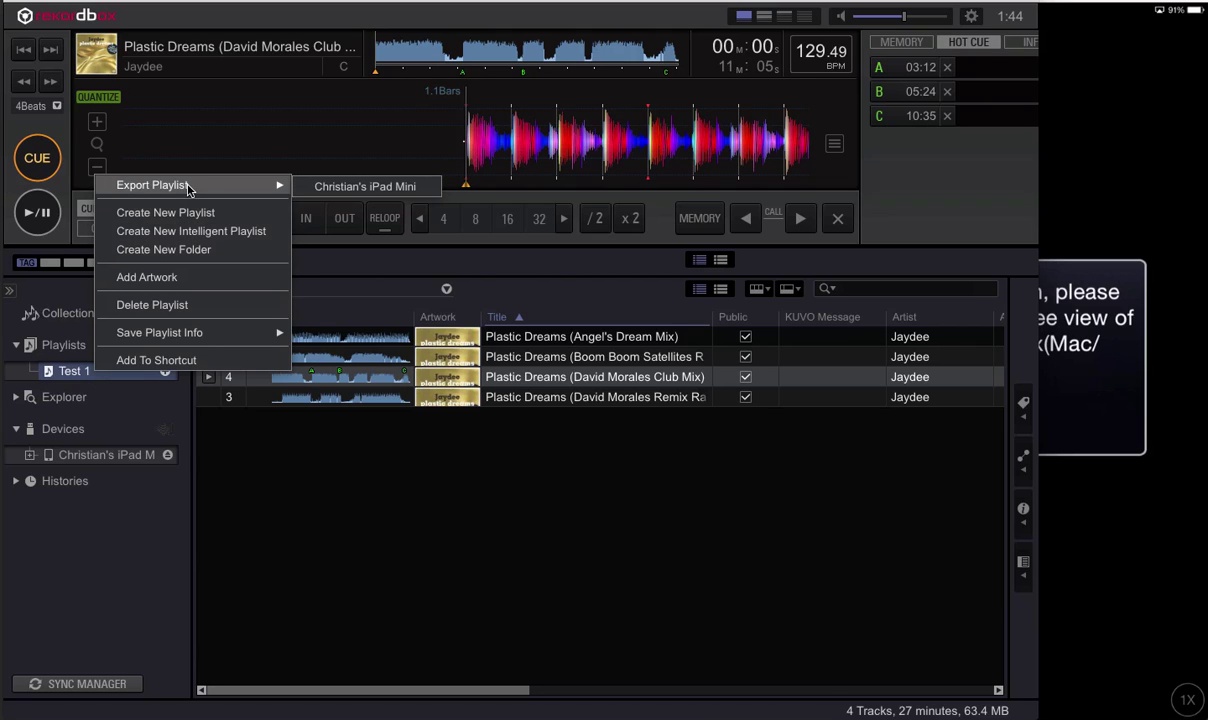
pyautogui.click(351, 187)
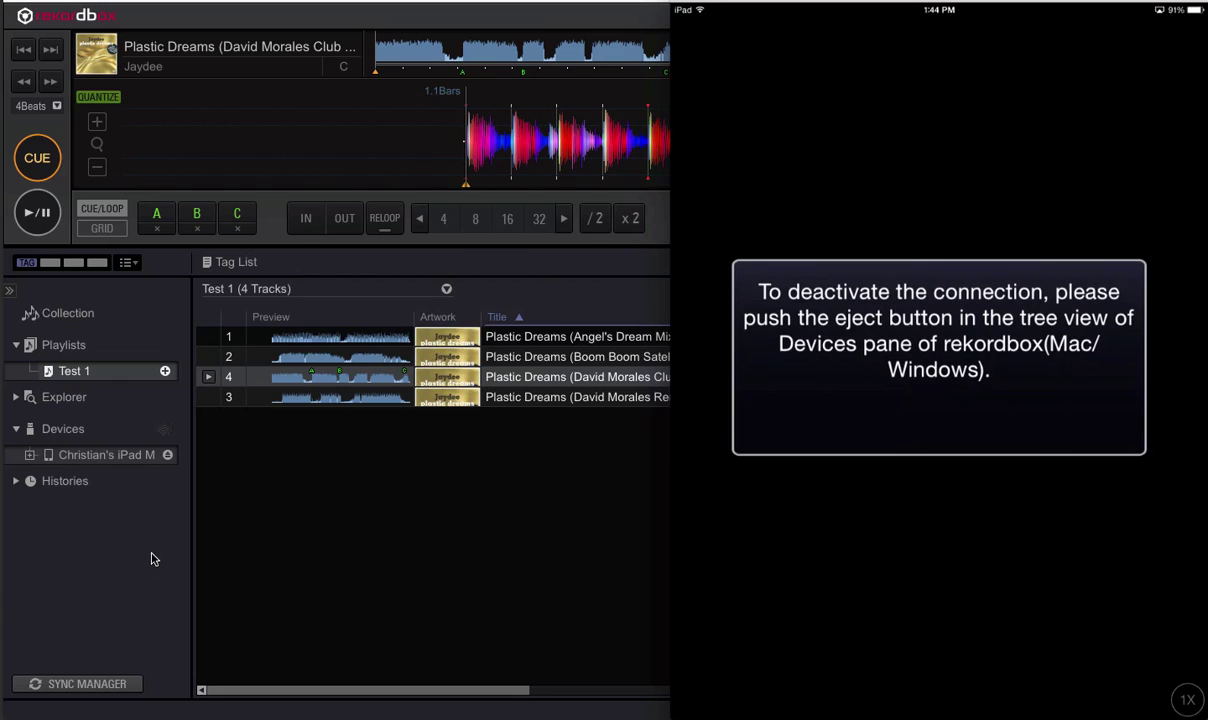
# Step: Check the iPad's tracks and playlists, then eject it and switch to the iPad screen
pyautogui.click(30, 455)
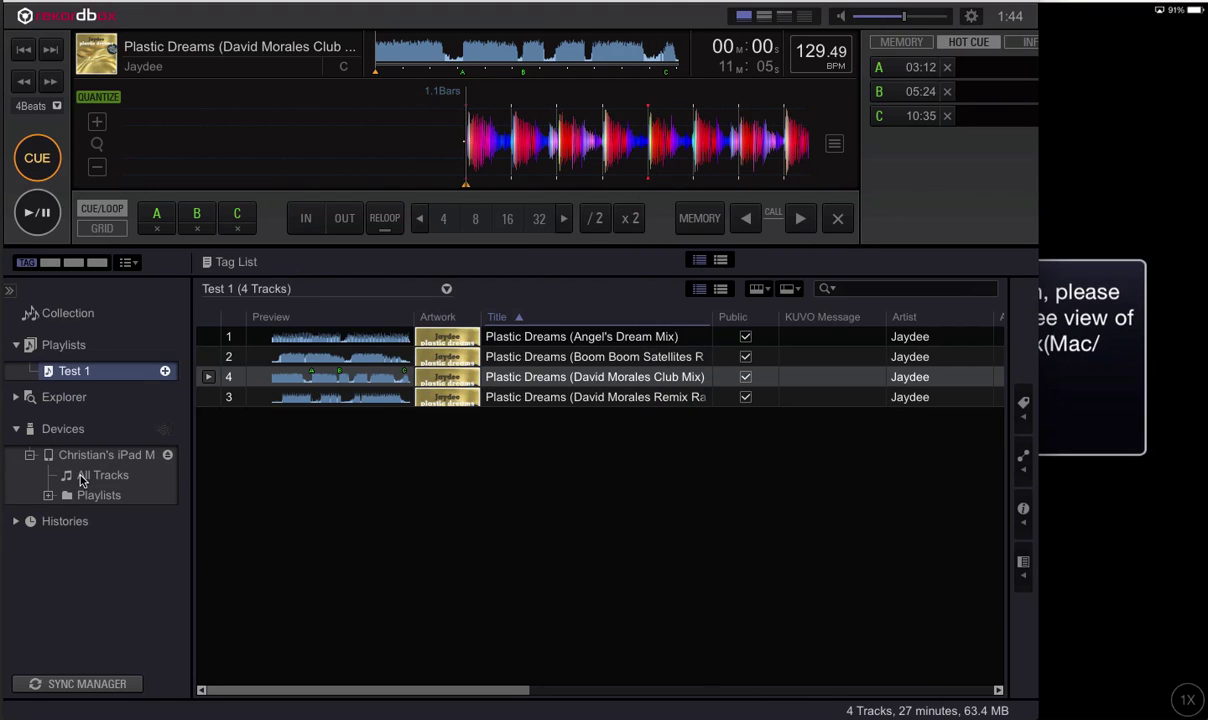
pyautogui.click(82, 477)
pyautogui.click(48, 495)
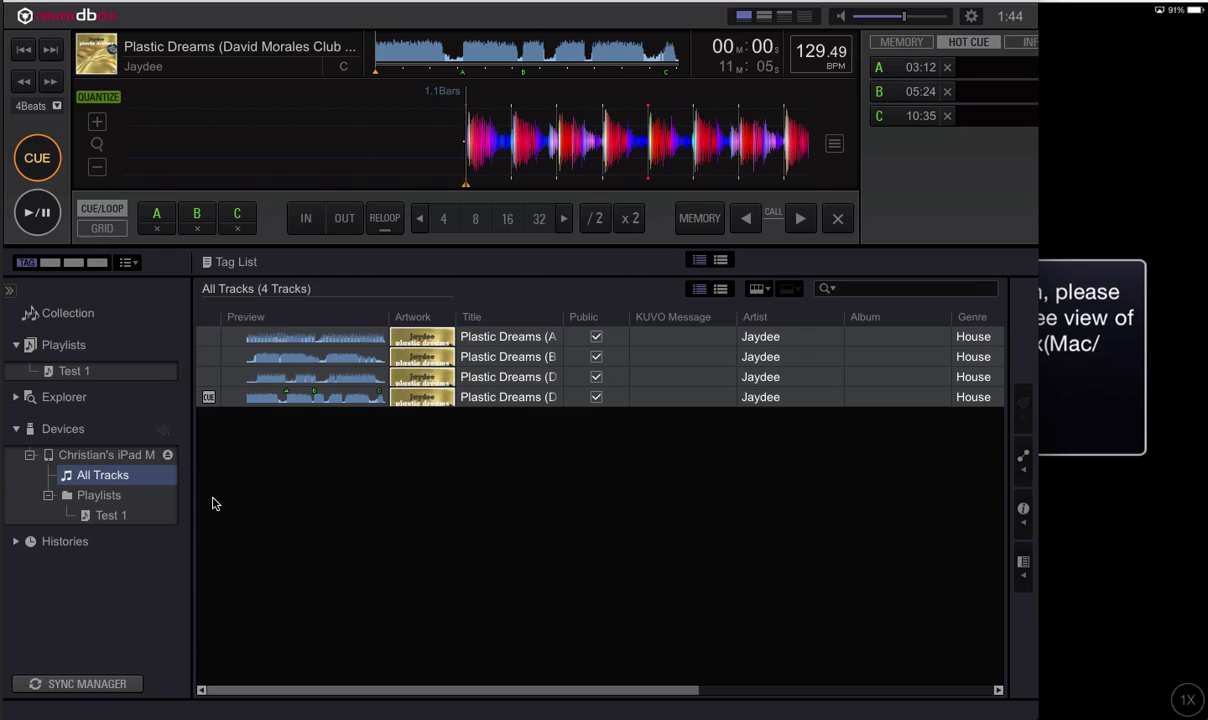
pyautogui.click(167, 455)
pyautogui.press('super+Tab')
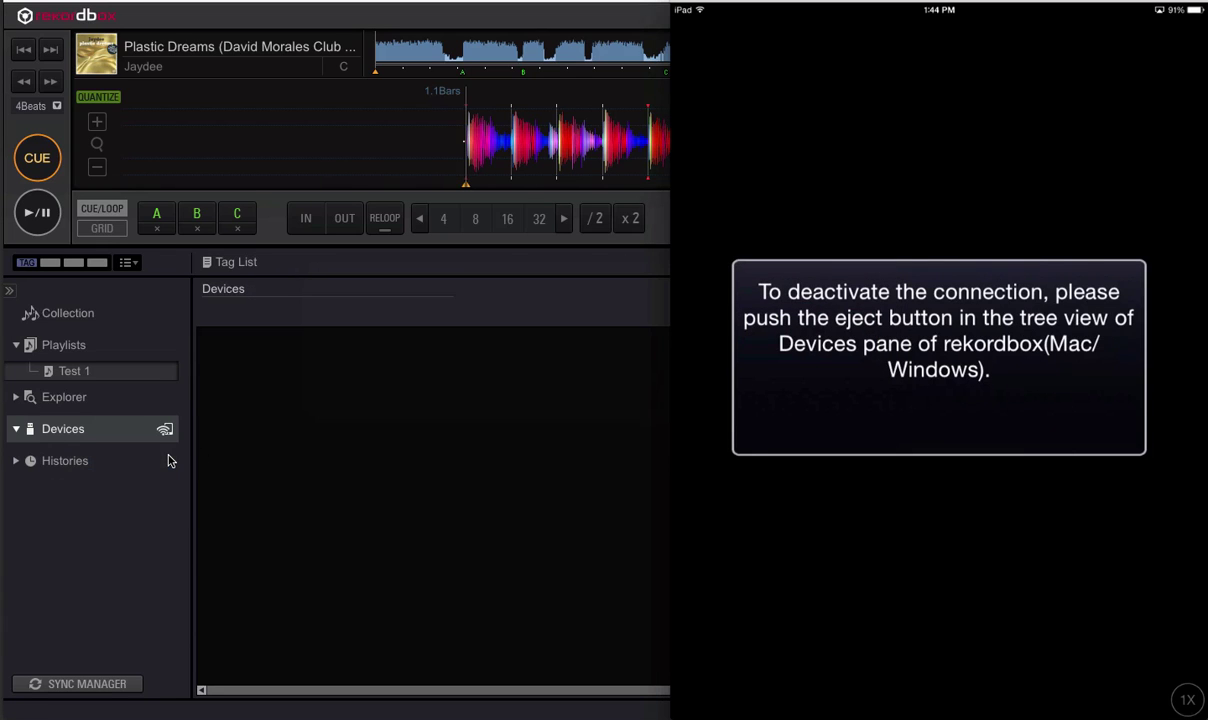
pyautogui.press('super+Tab')
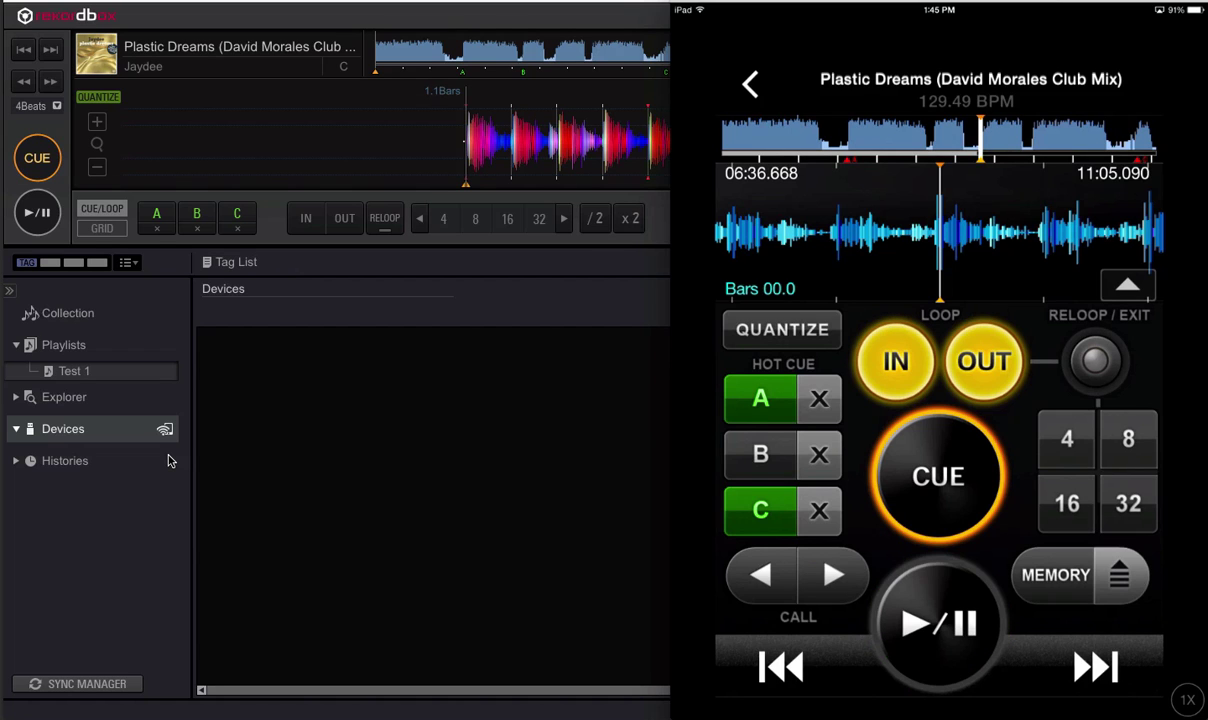
# Step: On the iPad, back out to the main menu and start connecting to the desktop
pyautogui.click(750, 84)
pyautogui.click(750, 84)
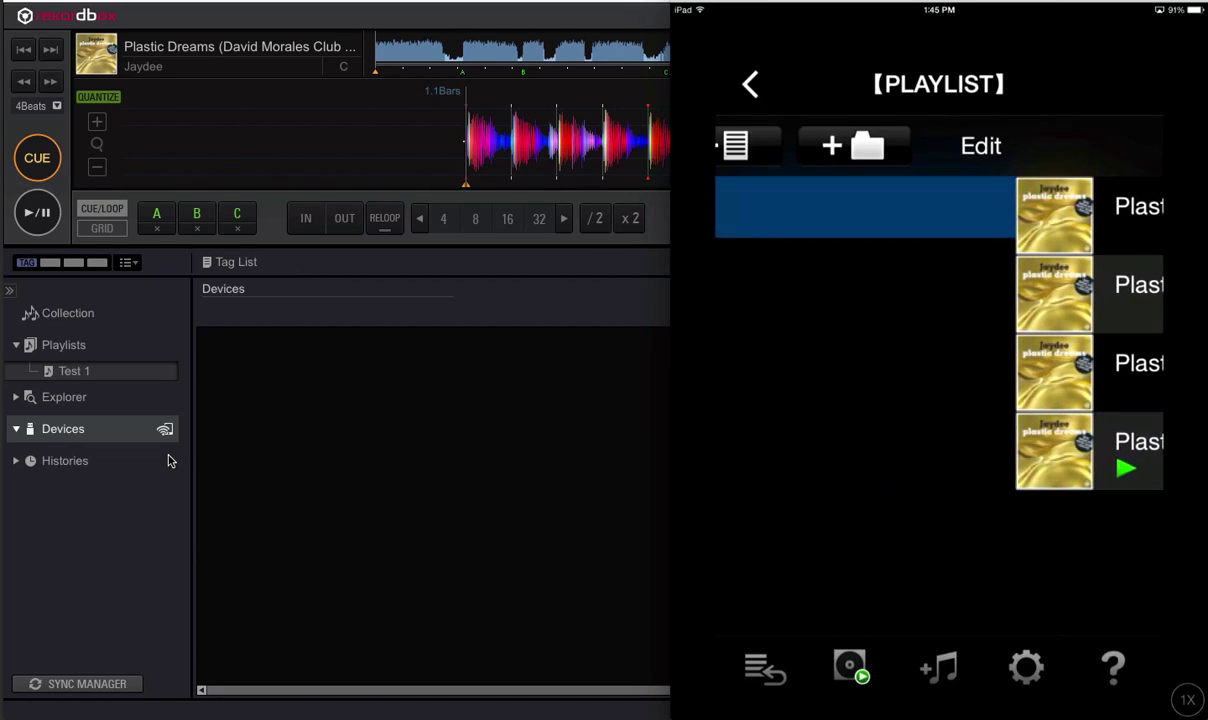
pyautogui.click(750, 84)
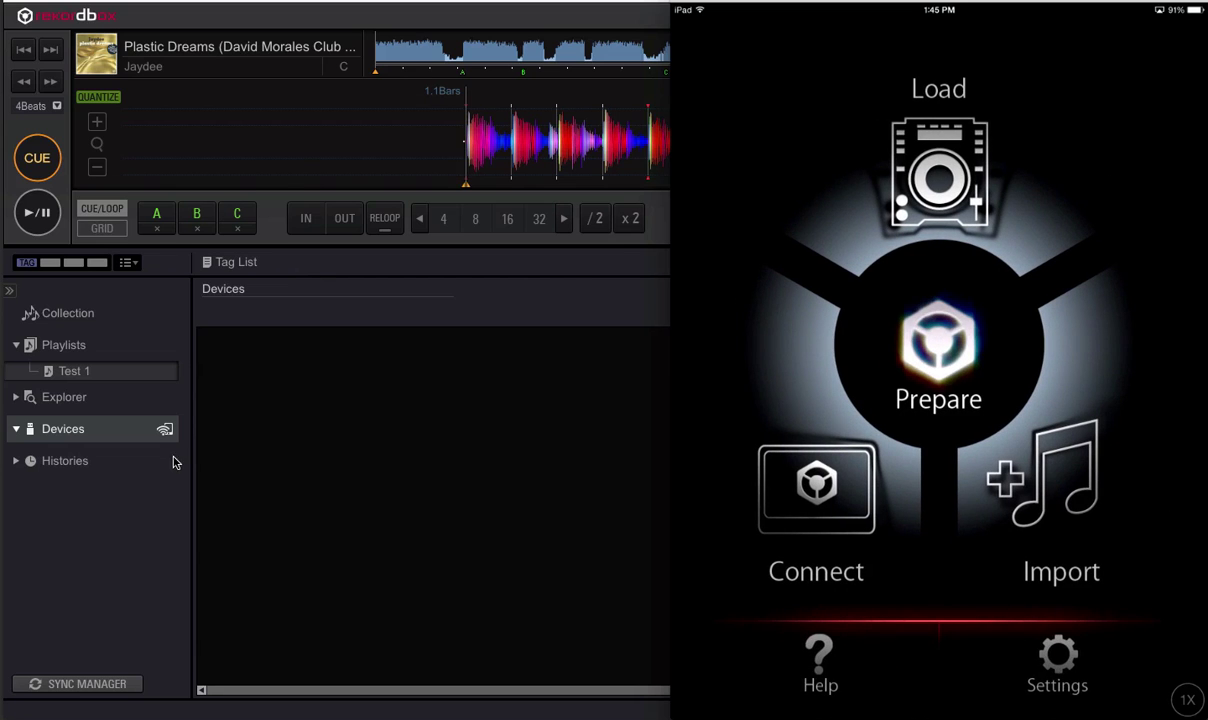
pyautogui.click(817, 553)
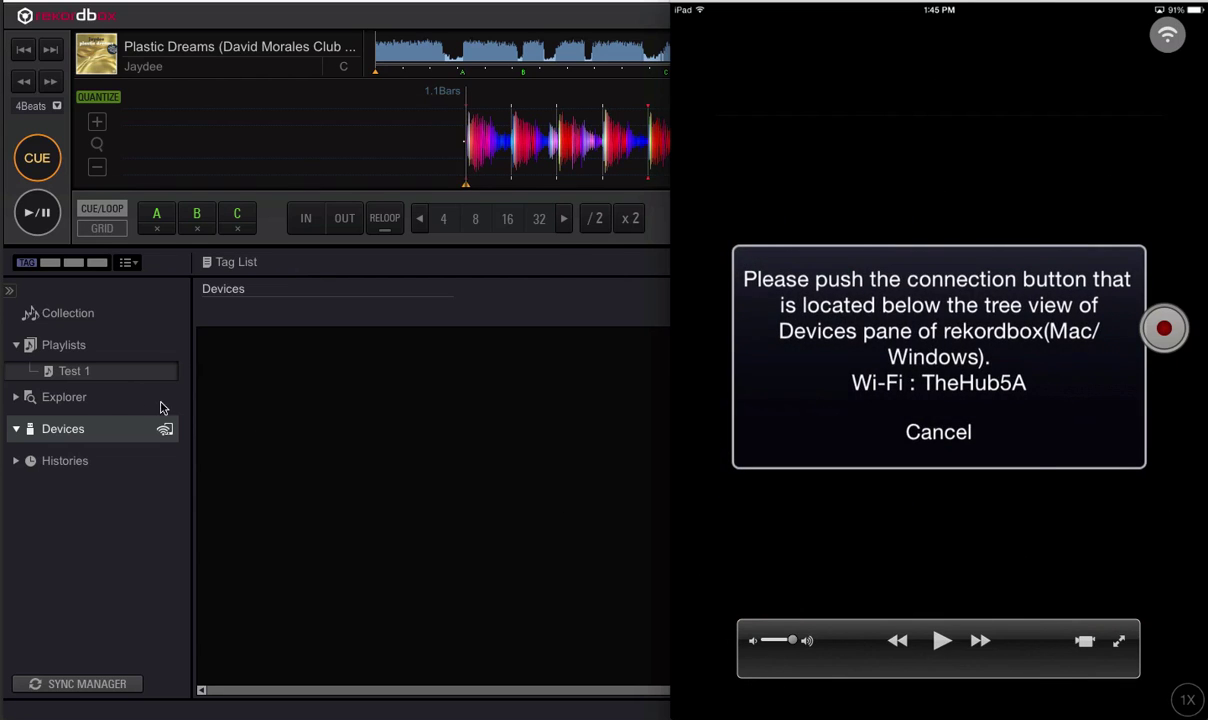
# Step: Accept the iPad connection in rekordbox and run Update Collection from the device
pyautogui.click(165, 430)
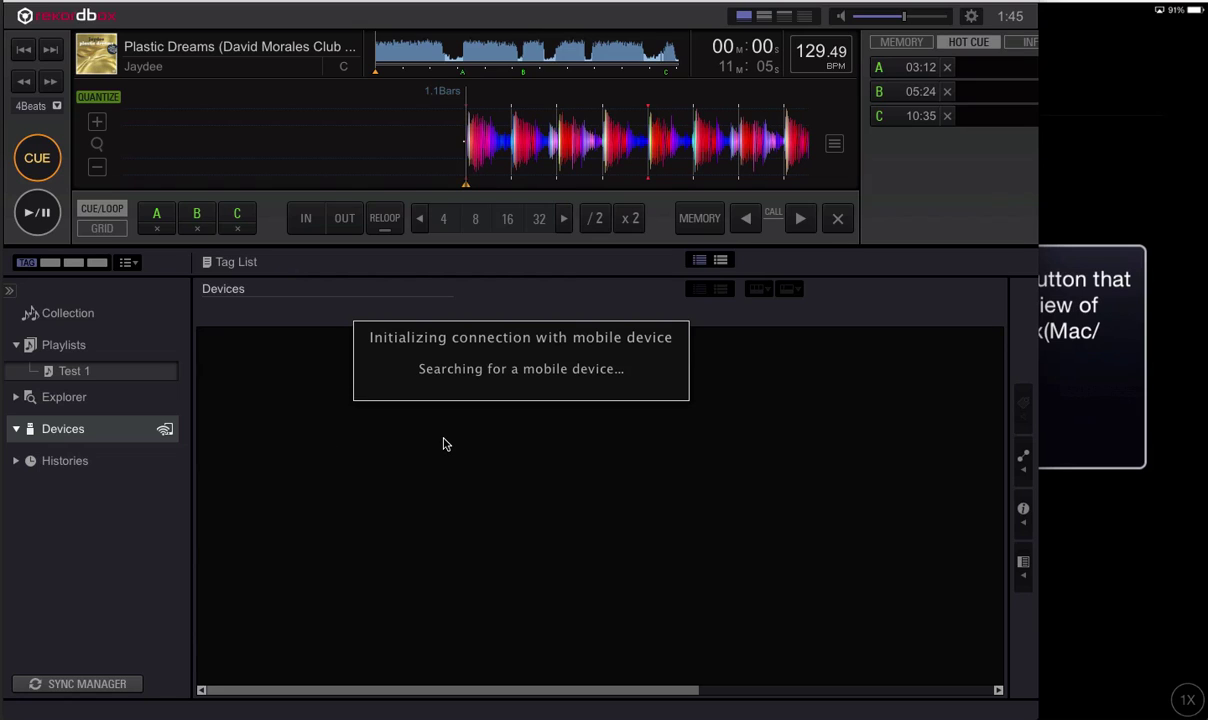
pyautogui.click(497, 417)
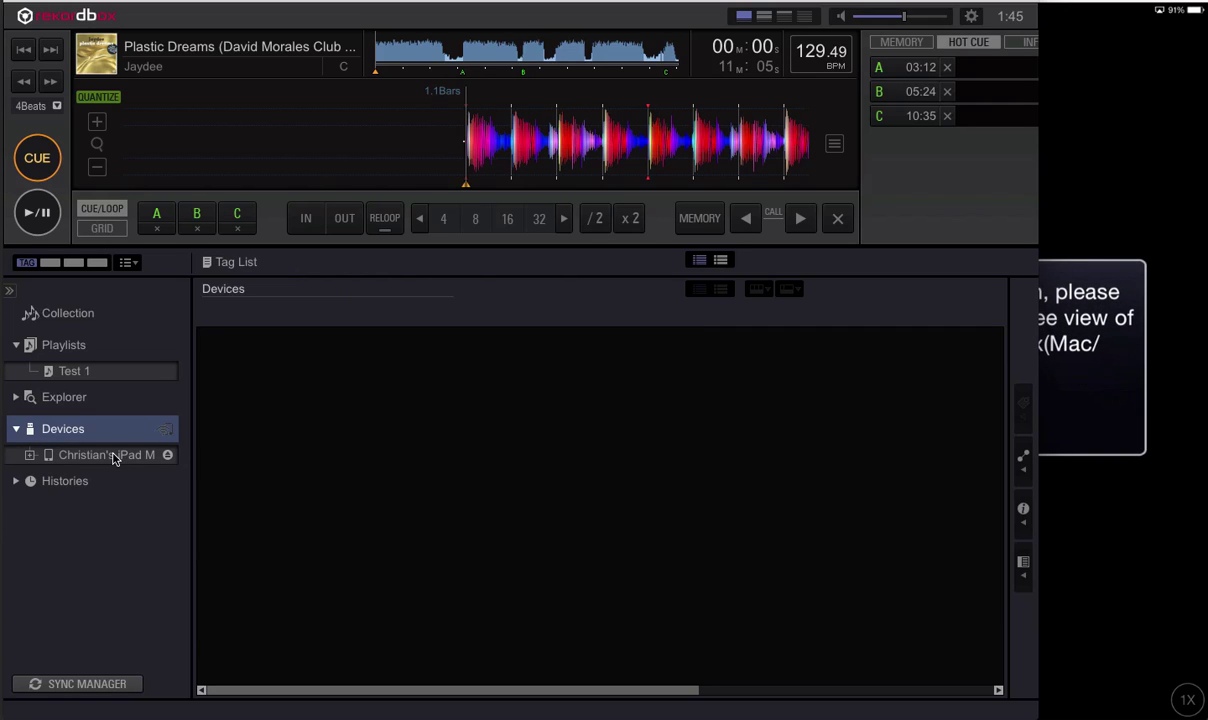
pyautogui.click(113, 457)
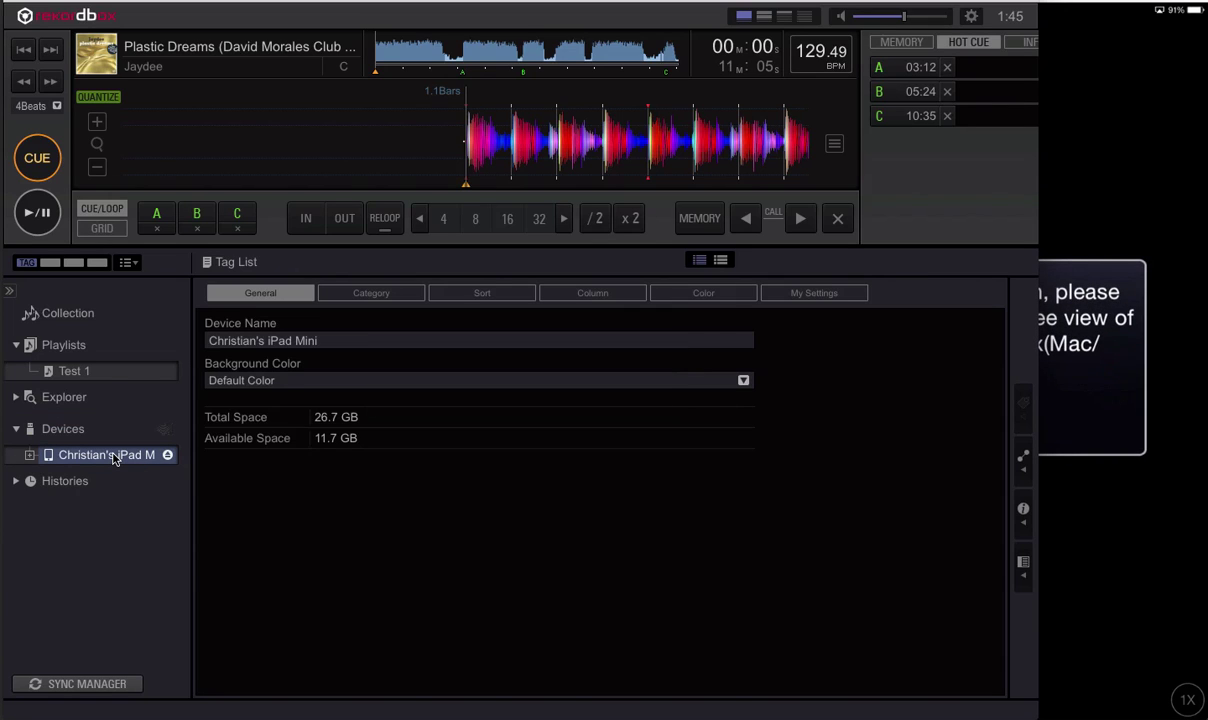
pyautogui.rightClick(113, 457)
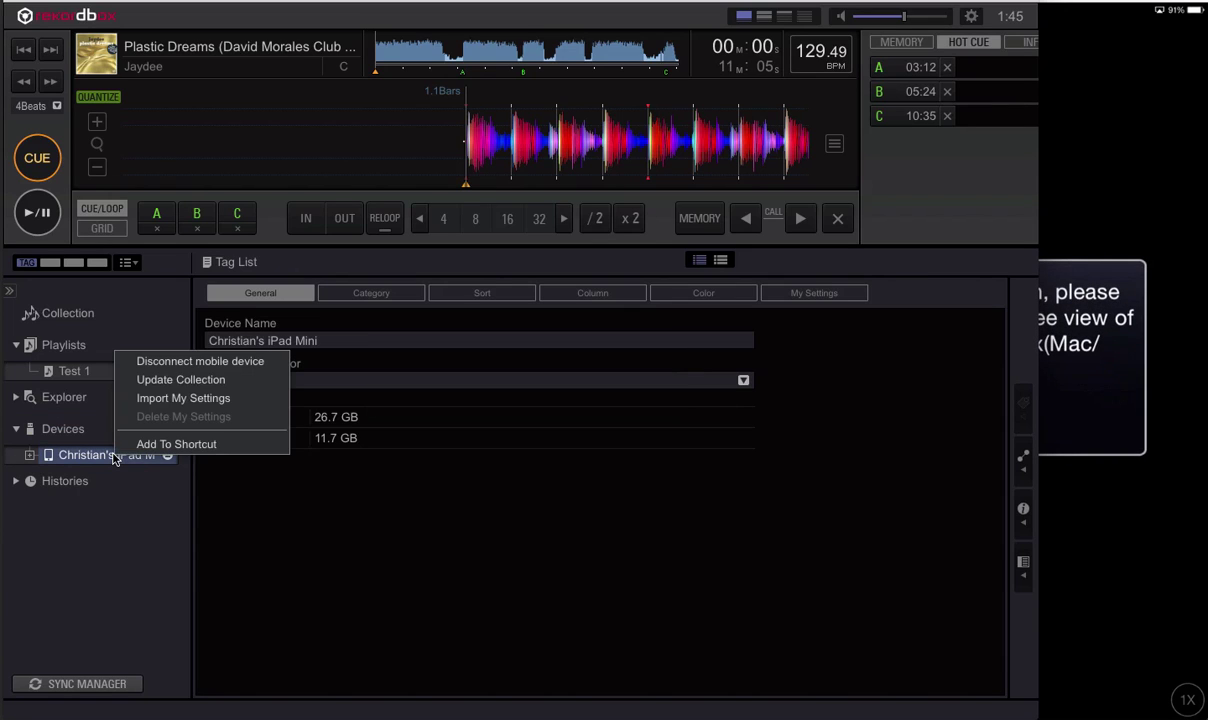
pyautogui.click(167, 385)
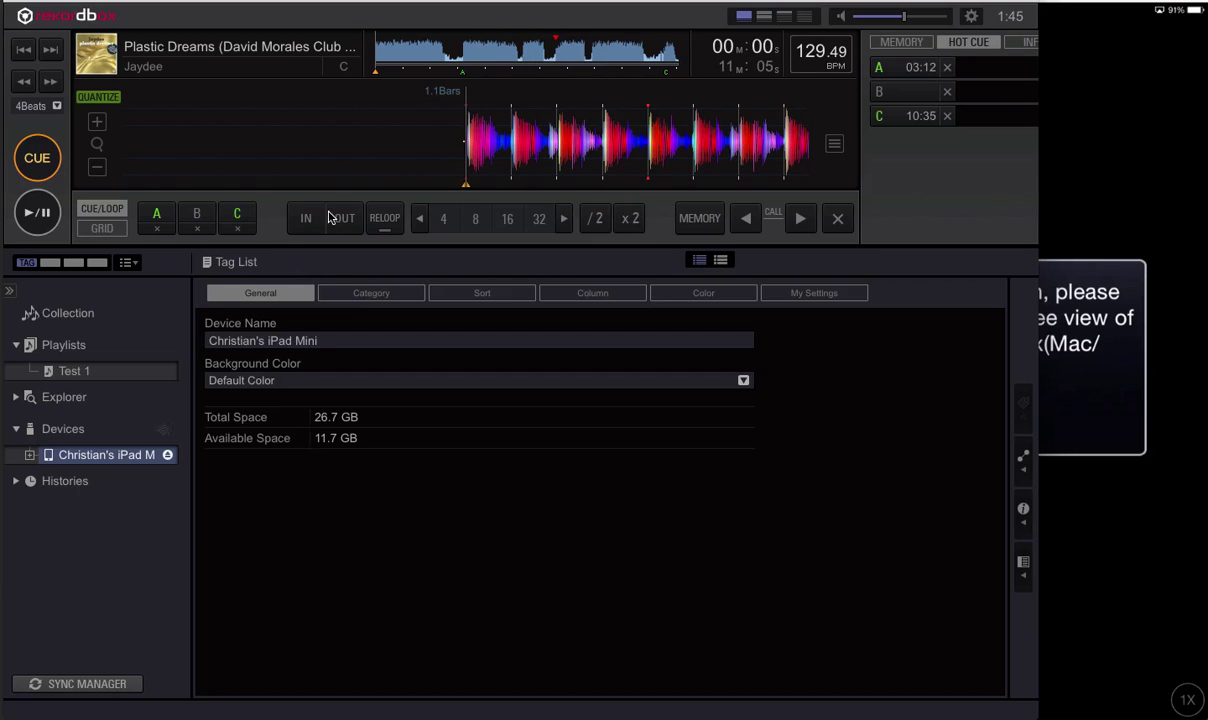
# Step: Set hot cue B at 07:54 on the Club Mix
pyautogui.click(593, 62)
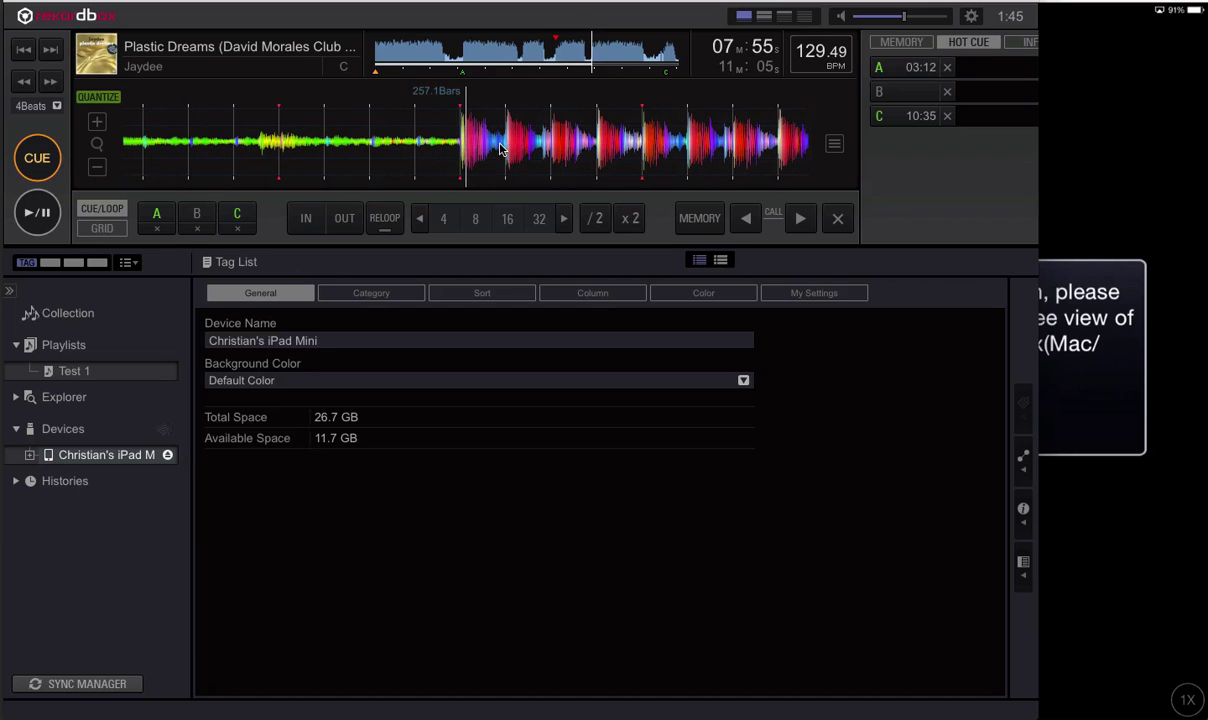
pyautogui.moveTo(500, 149); pyautogui.dragTo(507, 149)
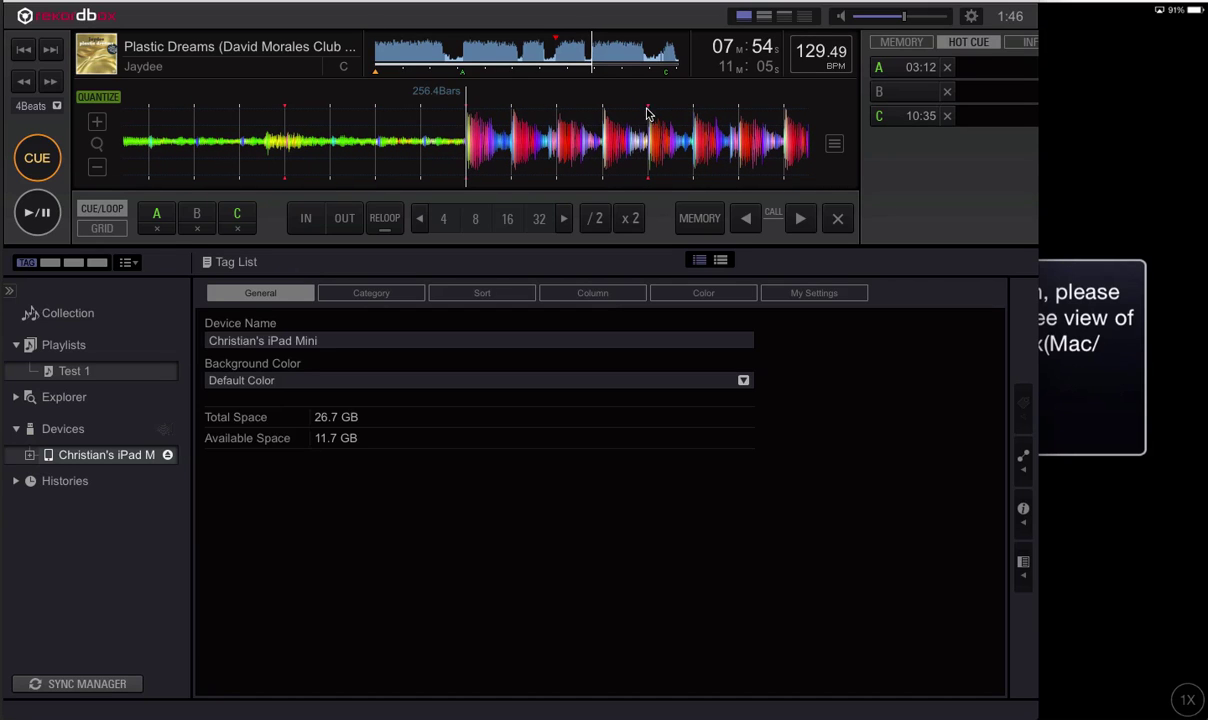
pyautogui.click(909, 96)
# Step: Re-export Test 1 to the iPad, replacing the existing copy
pyautogui.rightClick(96, 375)
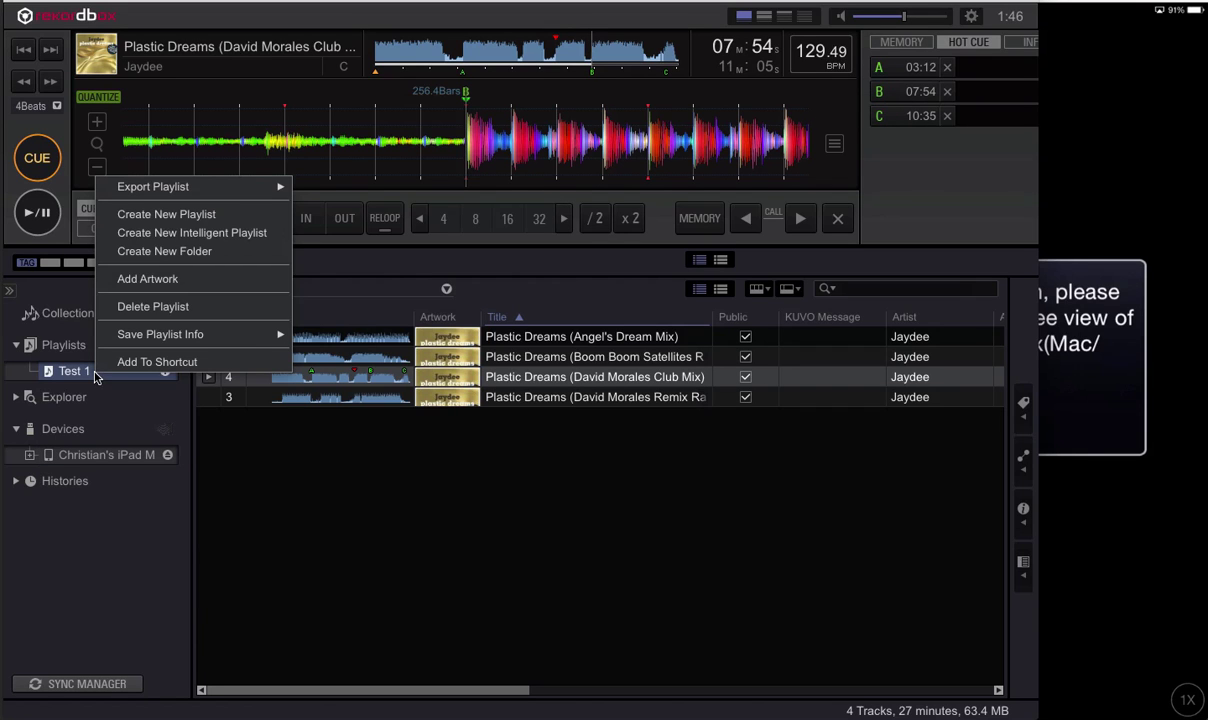
pyautogui.moveTo(188, 192)
pyautogui.click(328, 189)
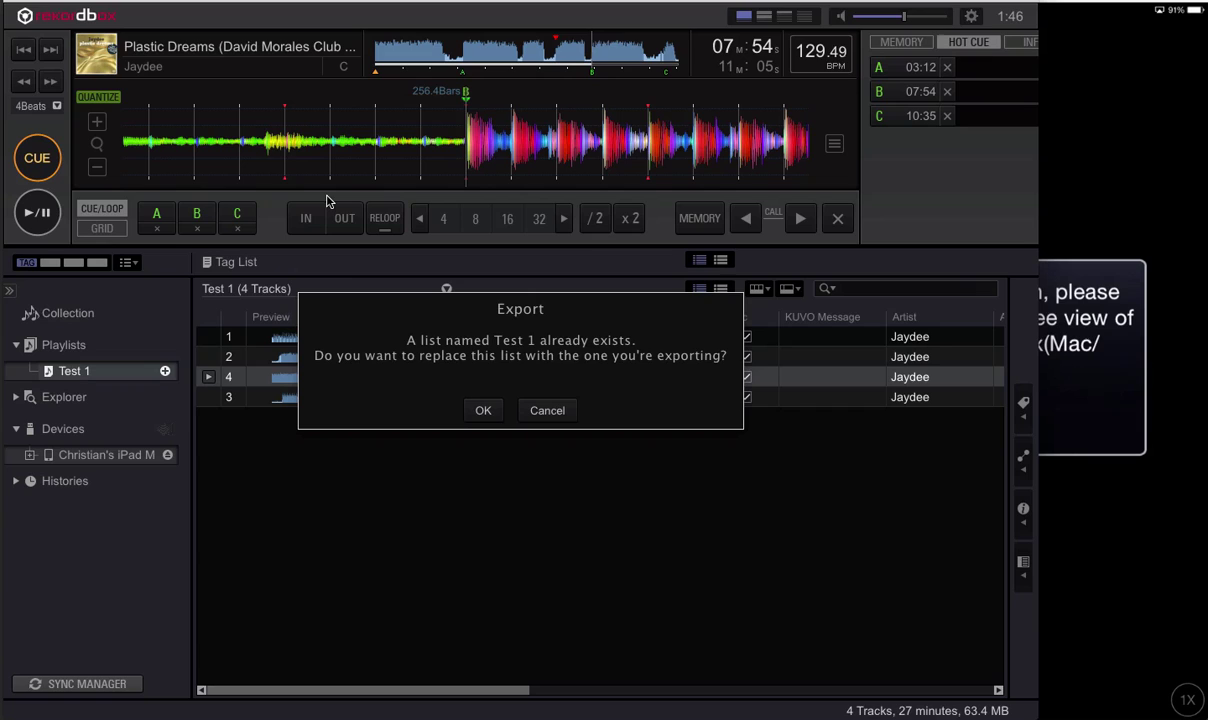
pyautogui.click(484, 411)
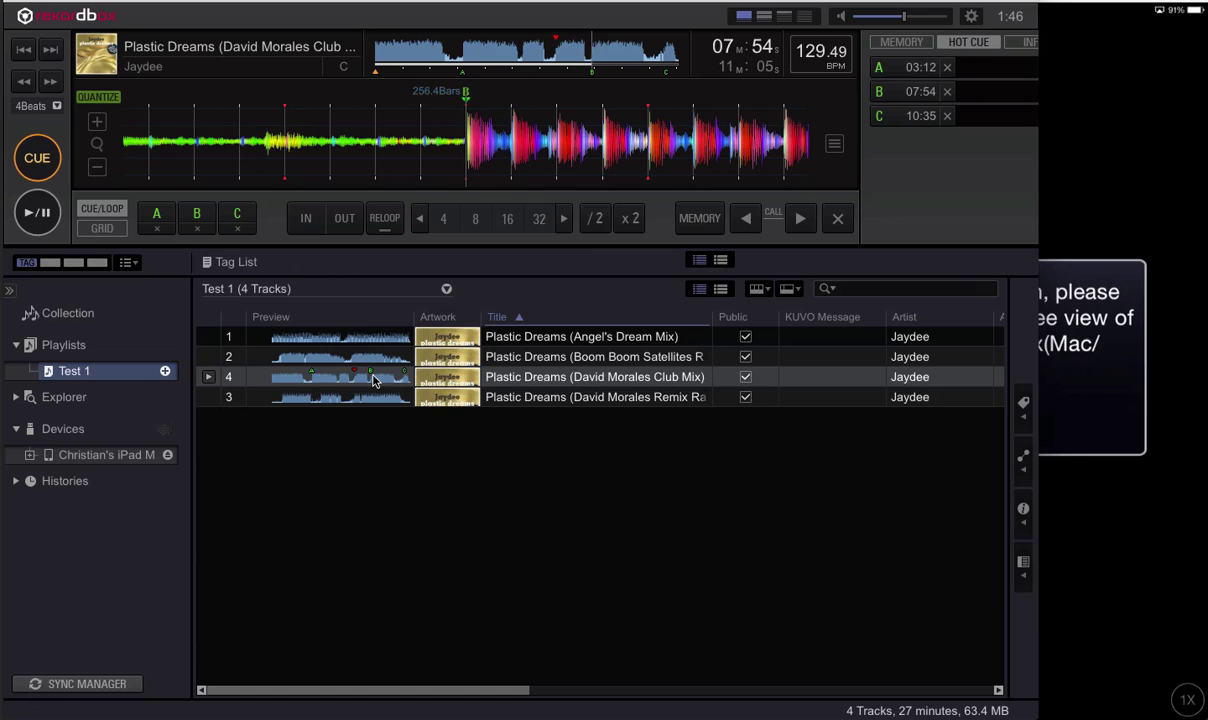
pyautogui.click(118, 455)
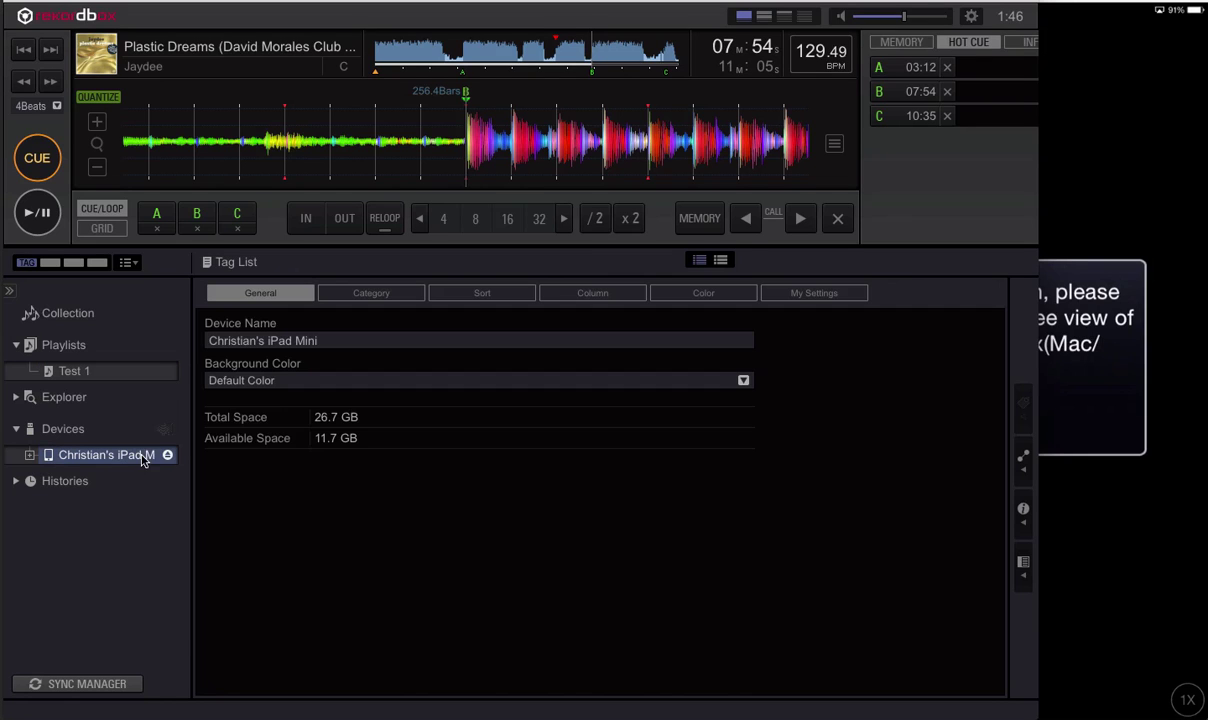
# Step: Eject the iPad and return to the desktop Test 1 playlist with hot cues A, B, C
pyautogui.click(168, 456)
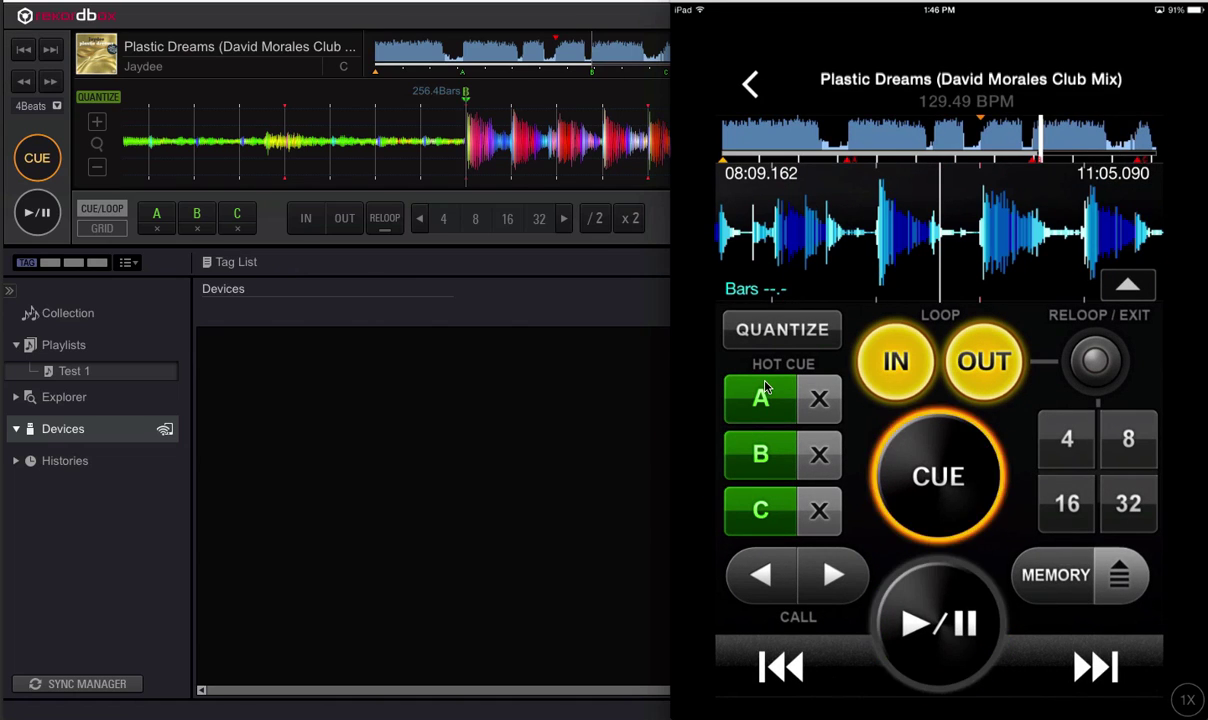
pyautogui.click(597, 16)
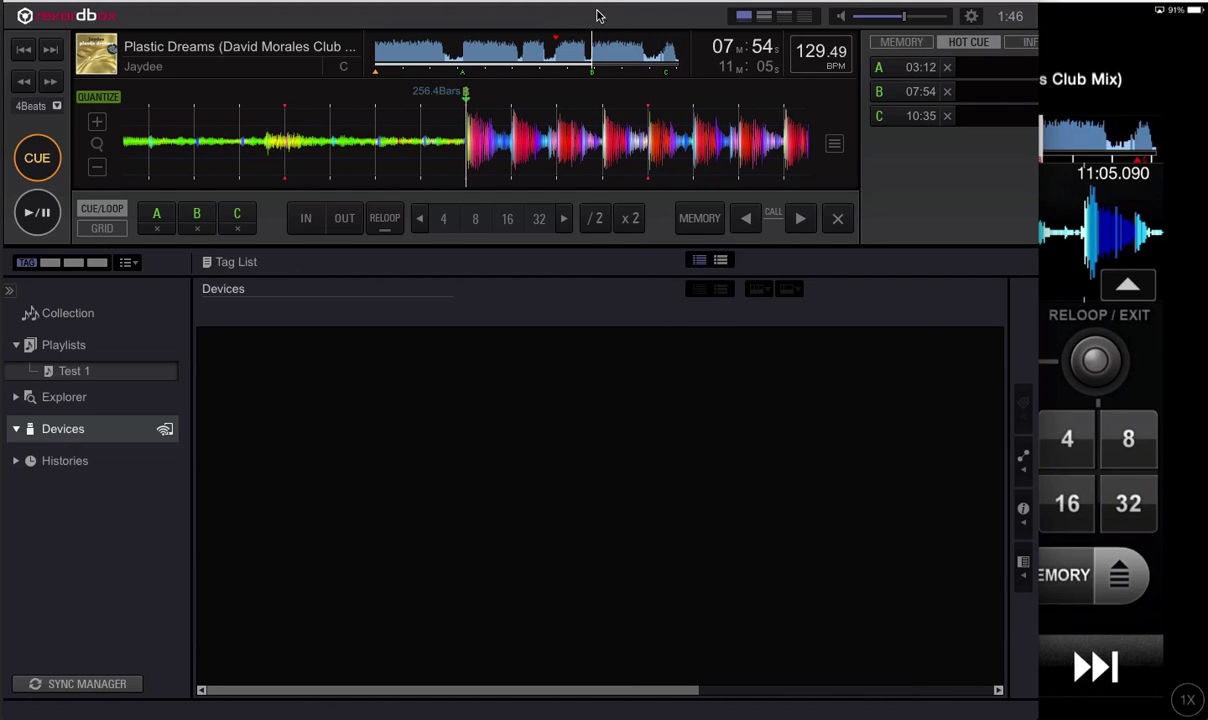
pyautogui.click(75, 374)
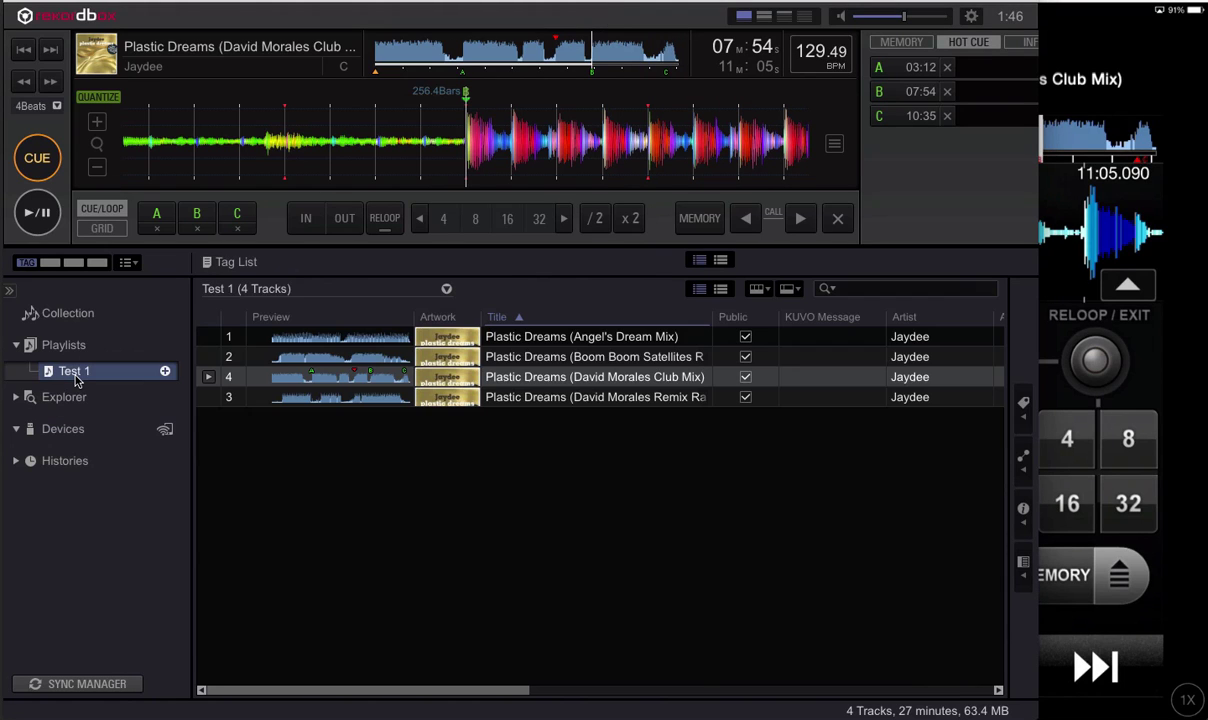